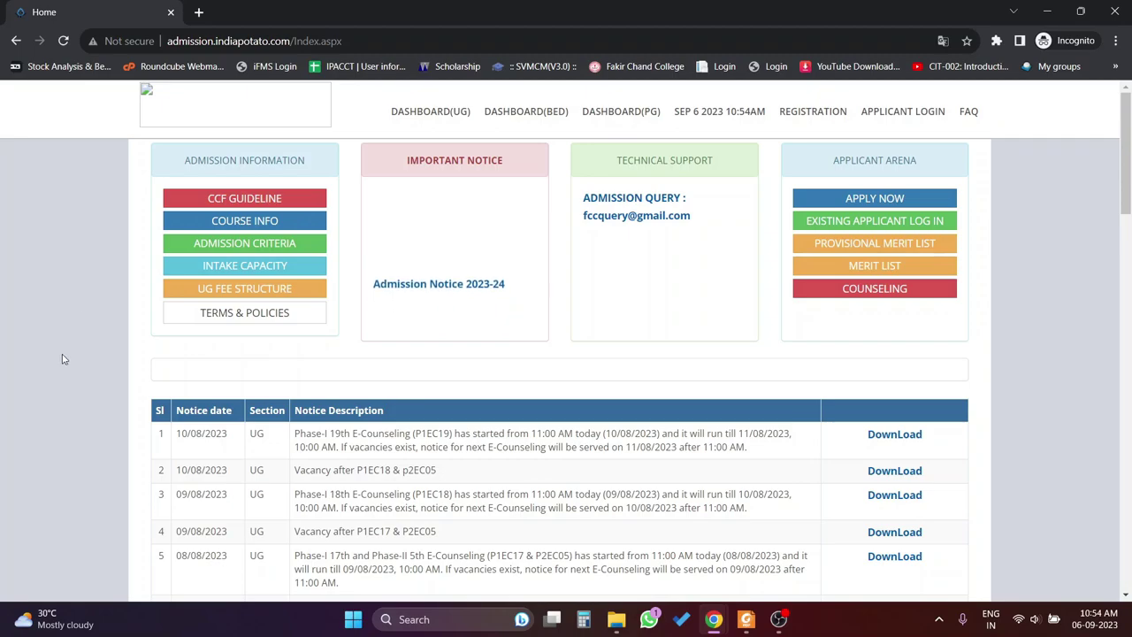
Open the existing applicant sign-in form and select session 2023-2024 and programme UG.
scroll(63, 354, "down", 3)
scroll(62, 354, "up", 3)
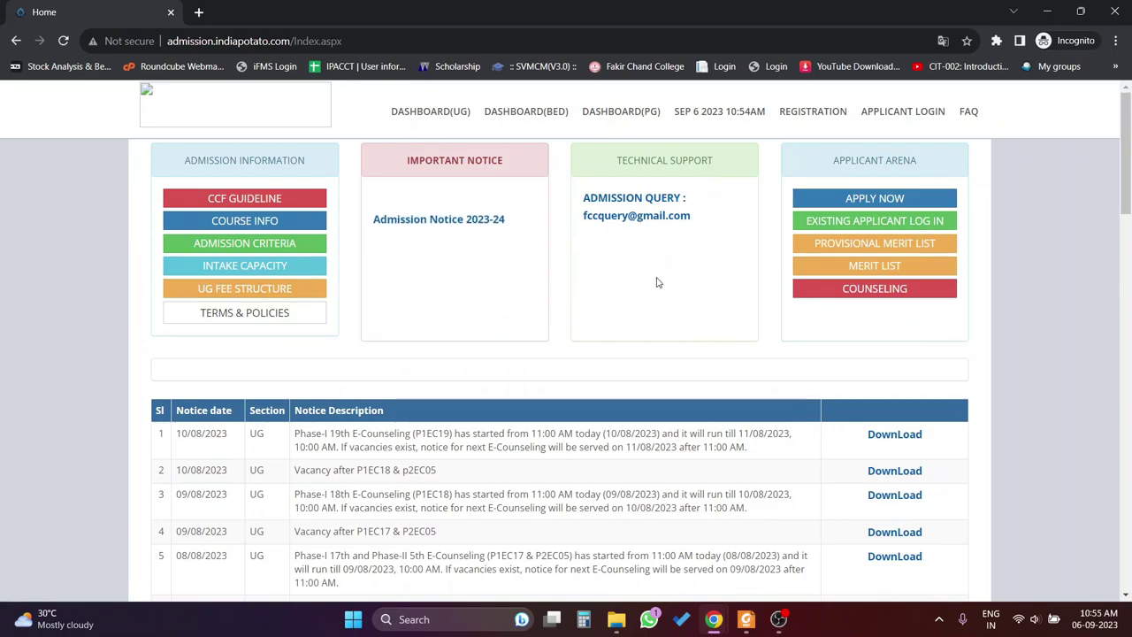
left_click(888, 227)
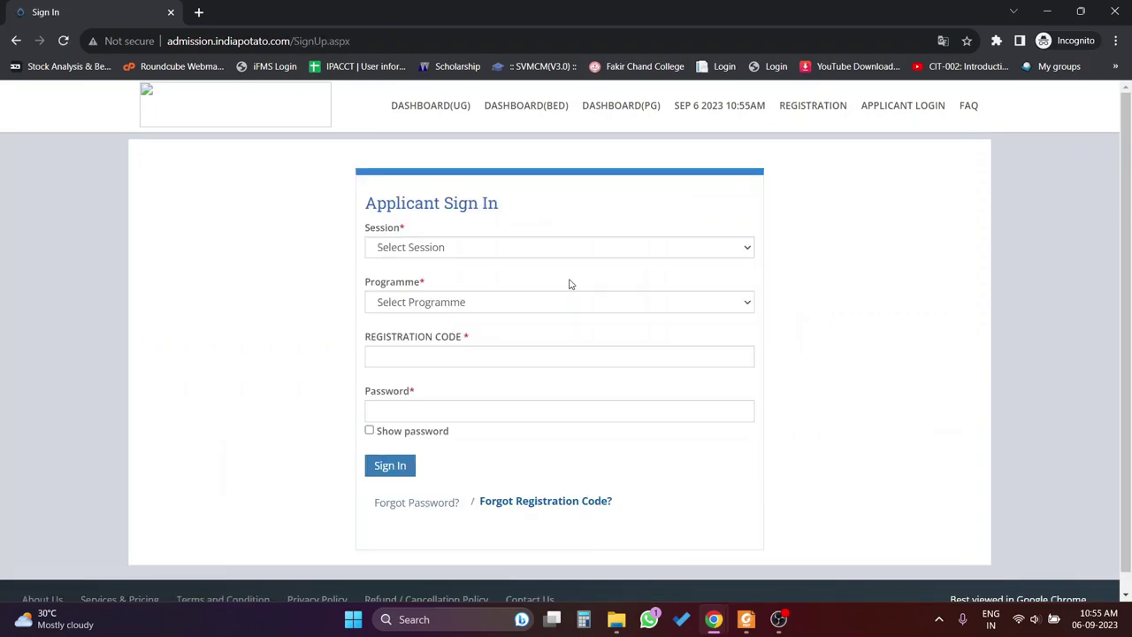
left_click(476, 250)
left_click(469, 280)
left_click(468, 301)
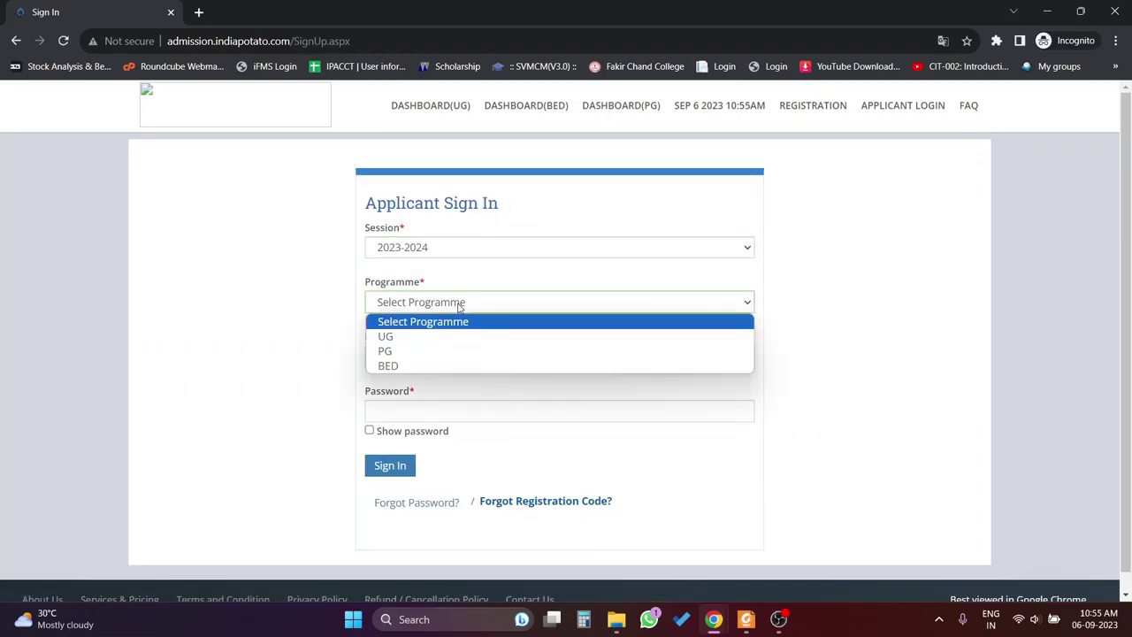
left_click(451, 336)
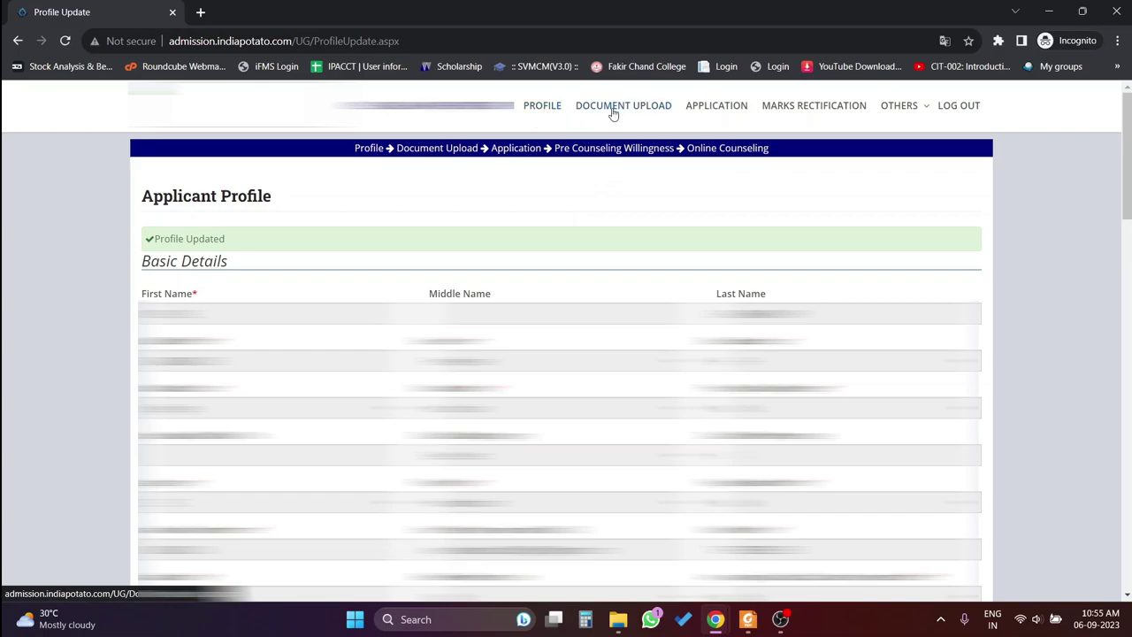
Open the Registration Confirmation page and select ALTERNATIVE ENGLISH as the AEC subject, then switch it to BENGALI.
left_click(884, 111)
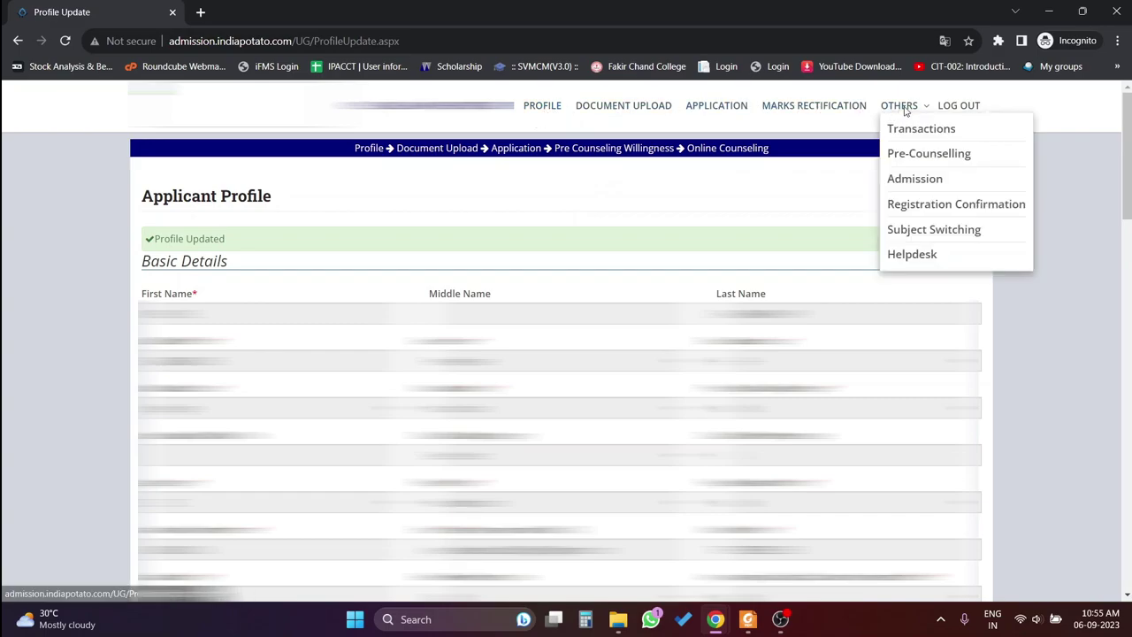
left_click(961, 209)
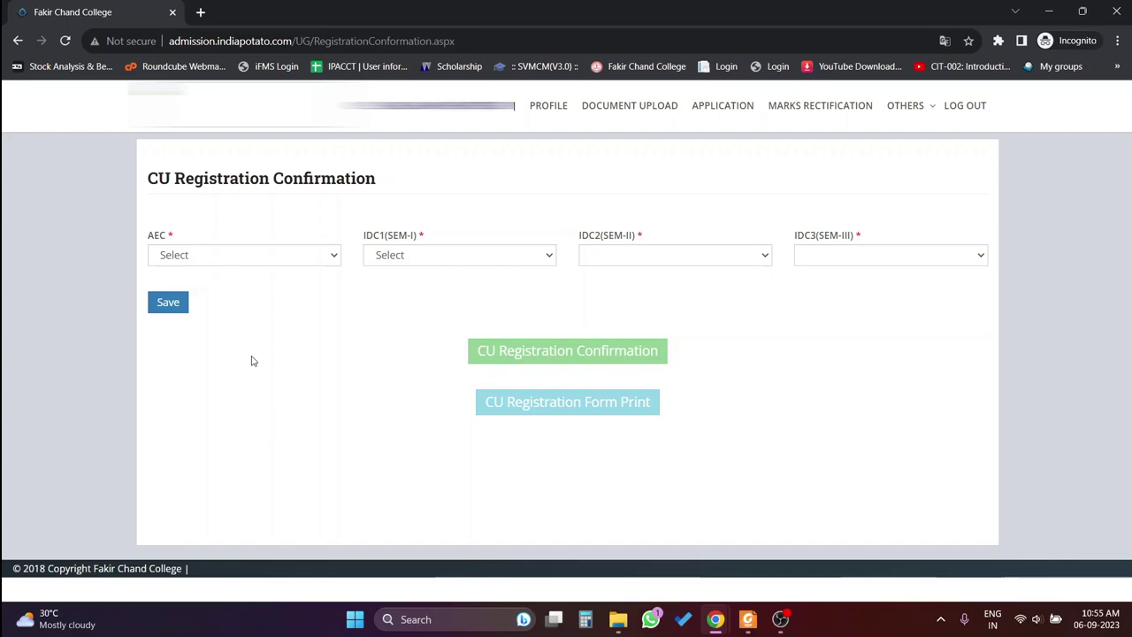
left_click(254, 255)
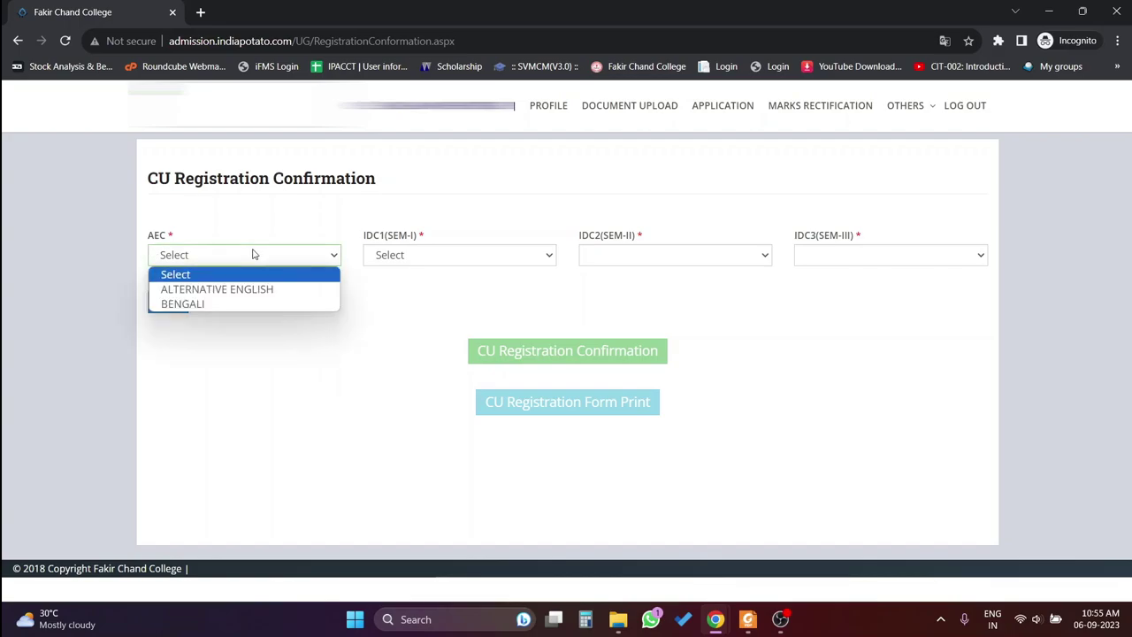
left_click(222, 289)
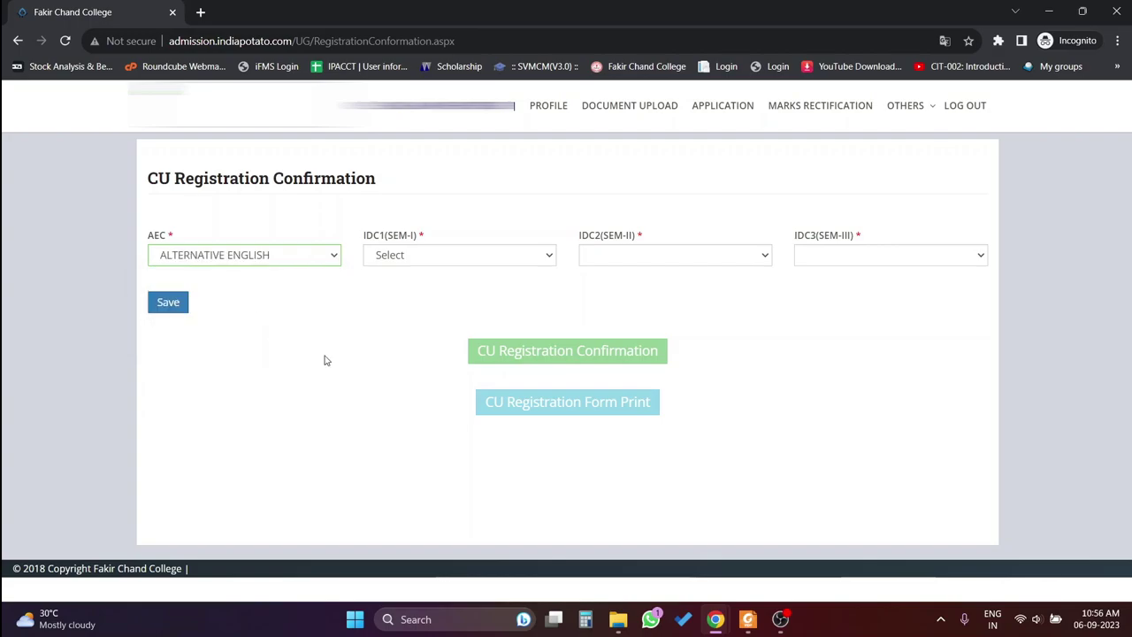
left_click(280, 258)
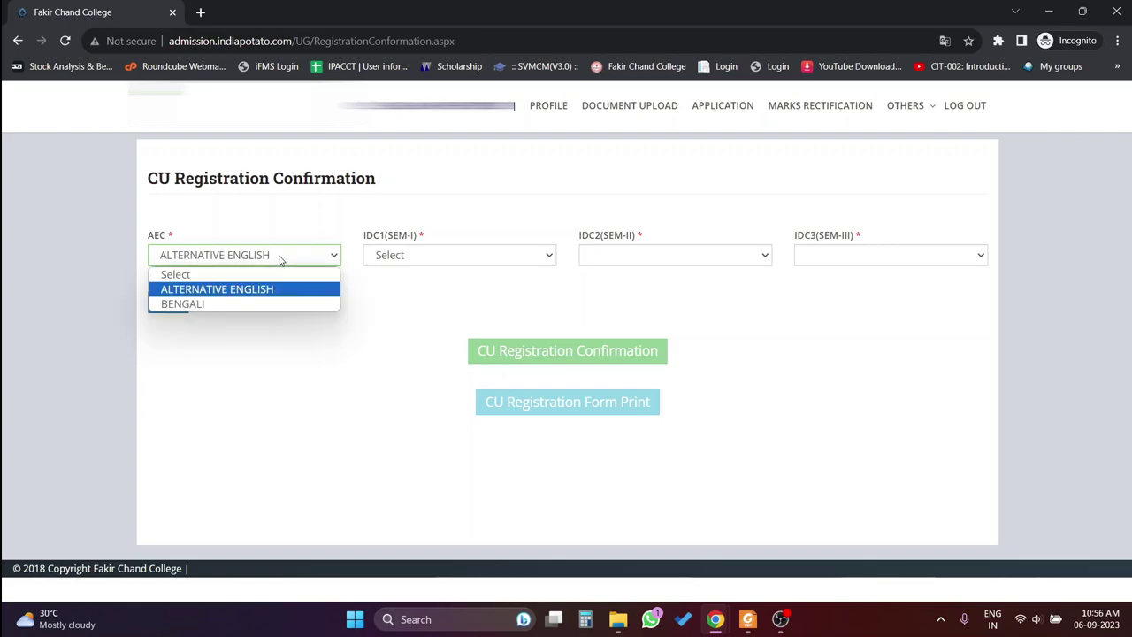
left_click(253, 305)
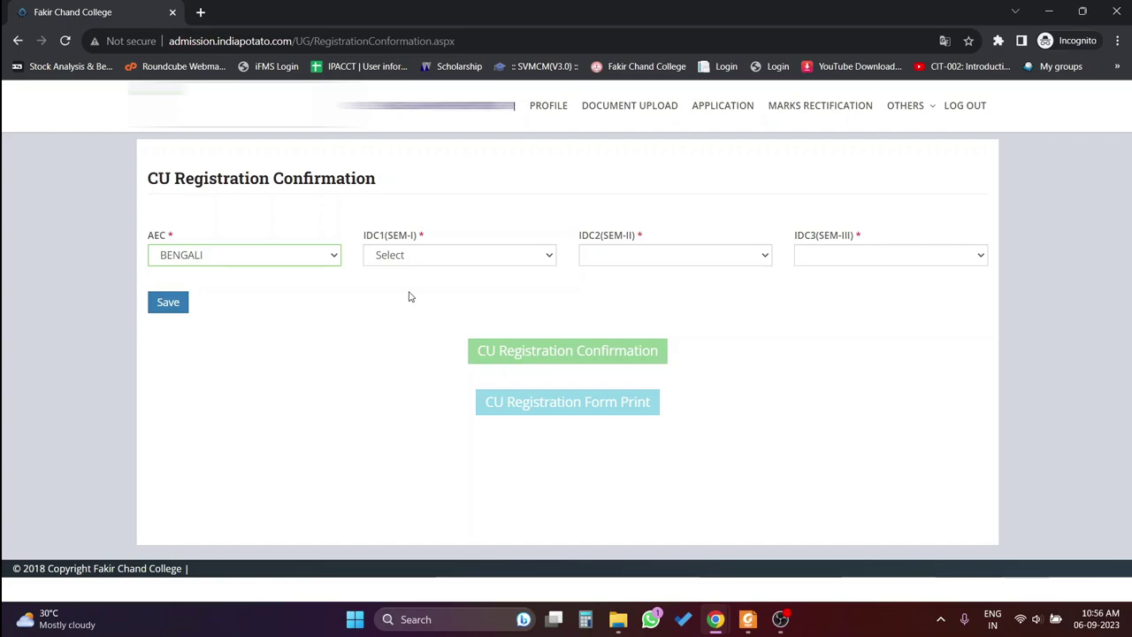
Choose HISTORY for IDC1, ECONOMICS for IDC2 and PHYSICAL EDUCATION for IDC3, and save the subject selection.
left_click(483, 256)
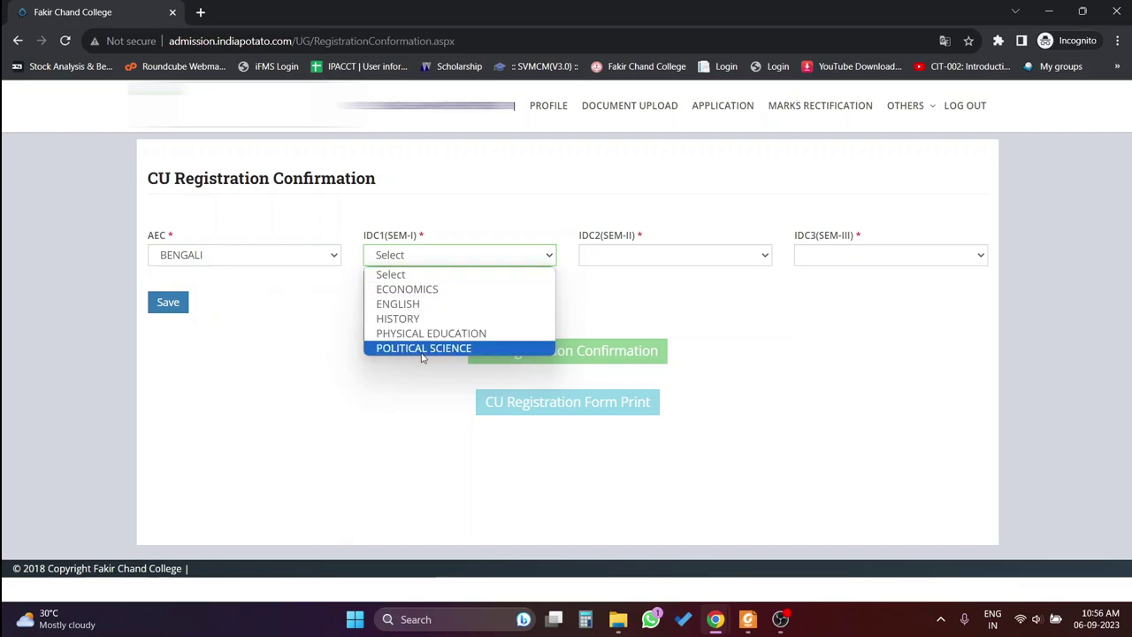
left_click(398, 320)
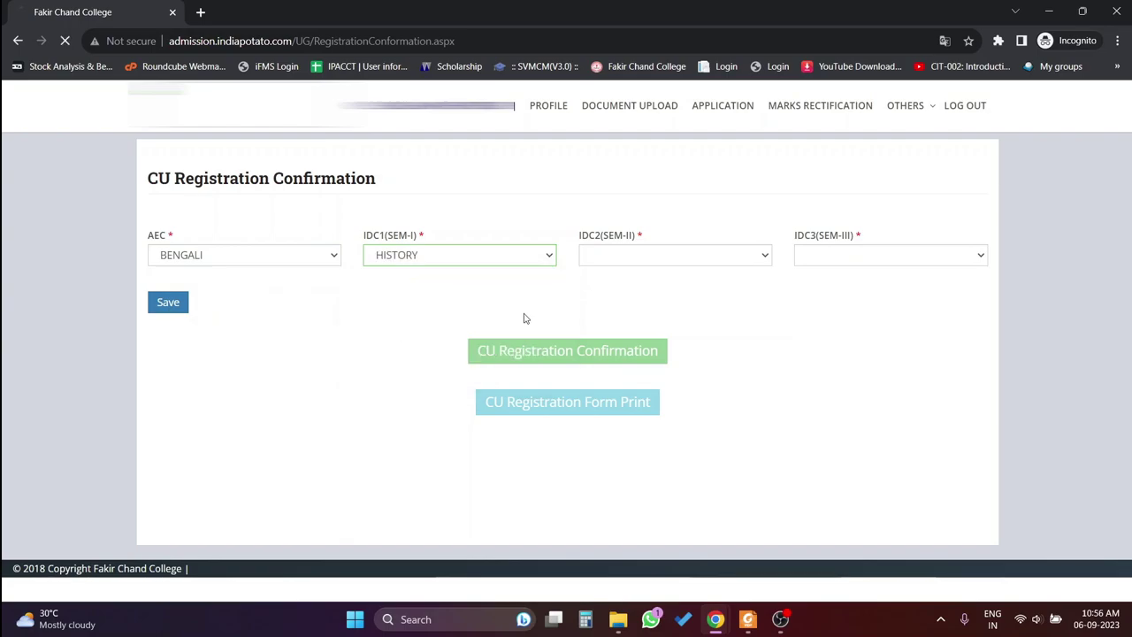
left_click(643, 258)
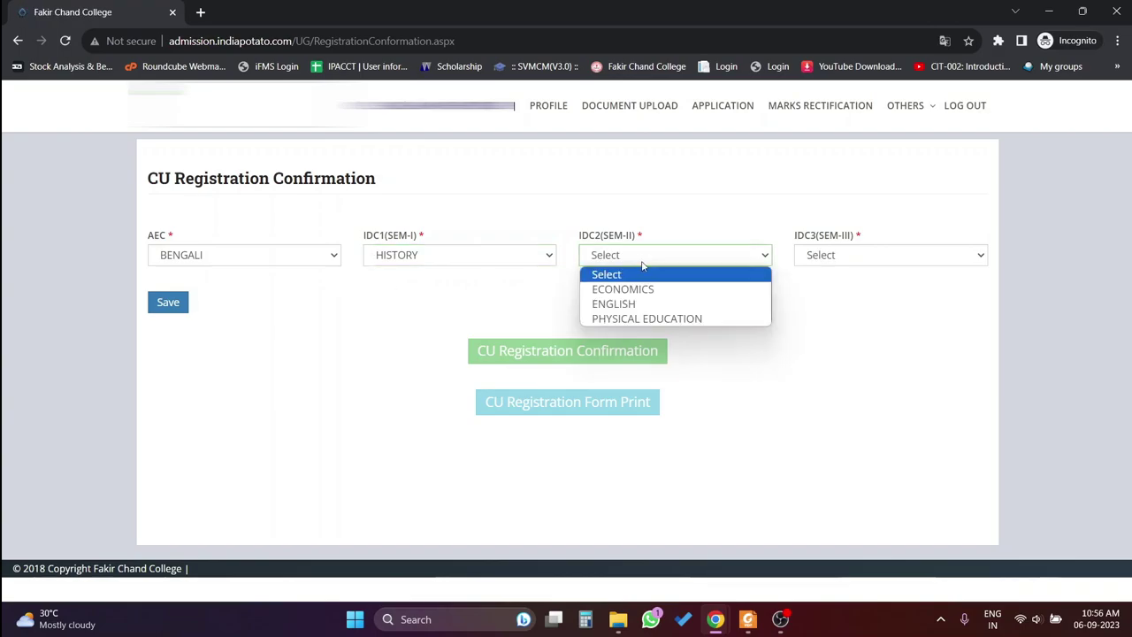
left_click(648, 291)
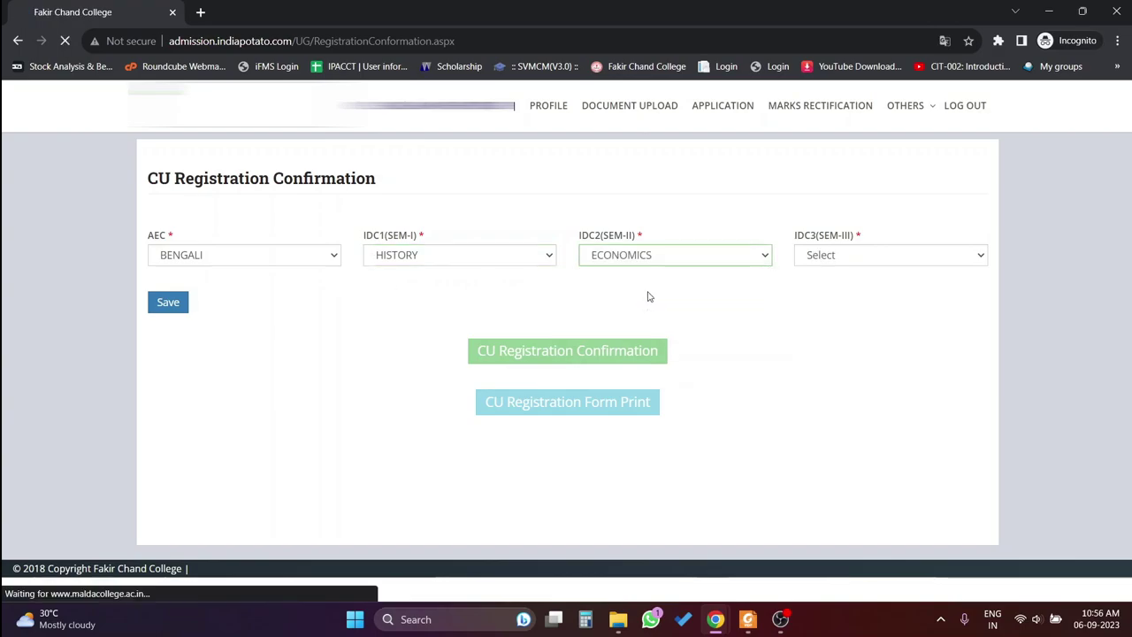
left_click(822, 256)
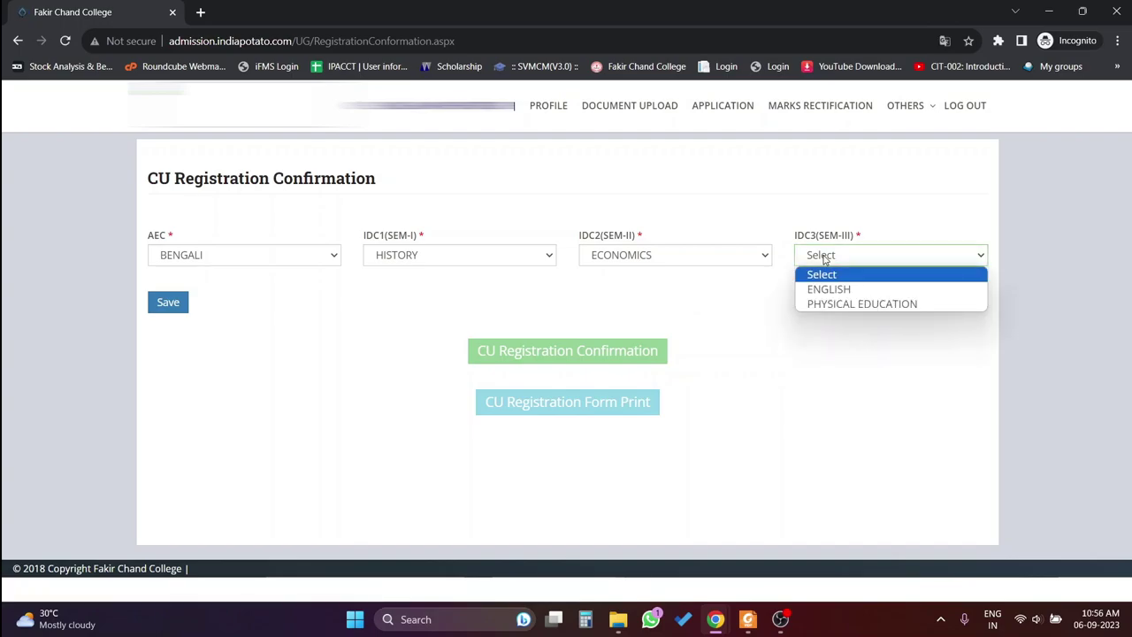
left_click(845, 305)
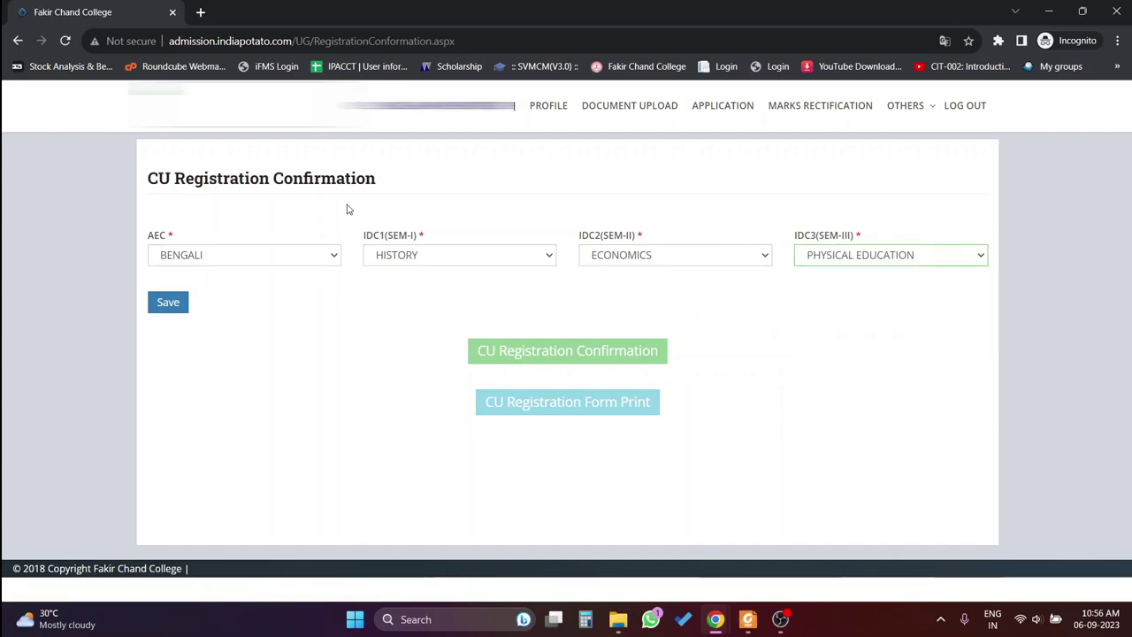
left_click(162, 310)
left_click(639, 127)
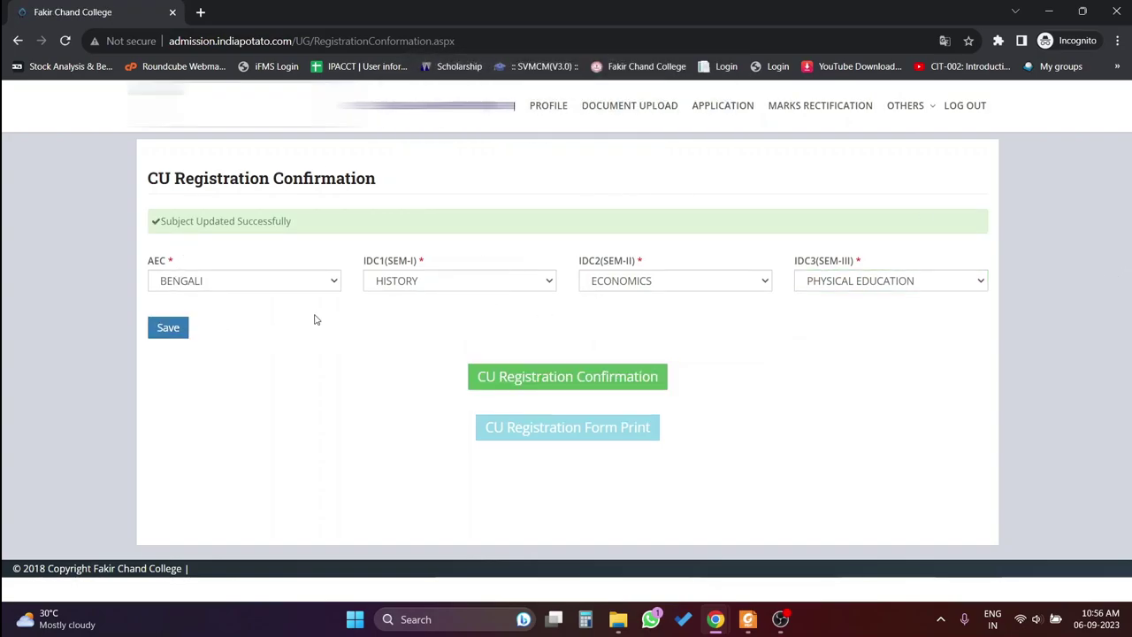
Change the AEC subject to ALTERNATIVE ENGLISH and save the updated selection.
left_click(288, 289)
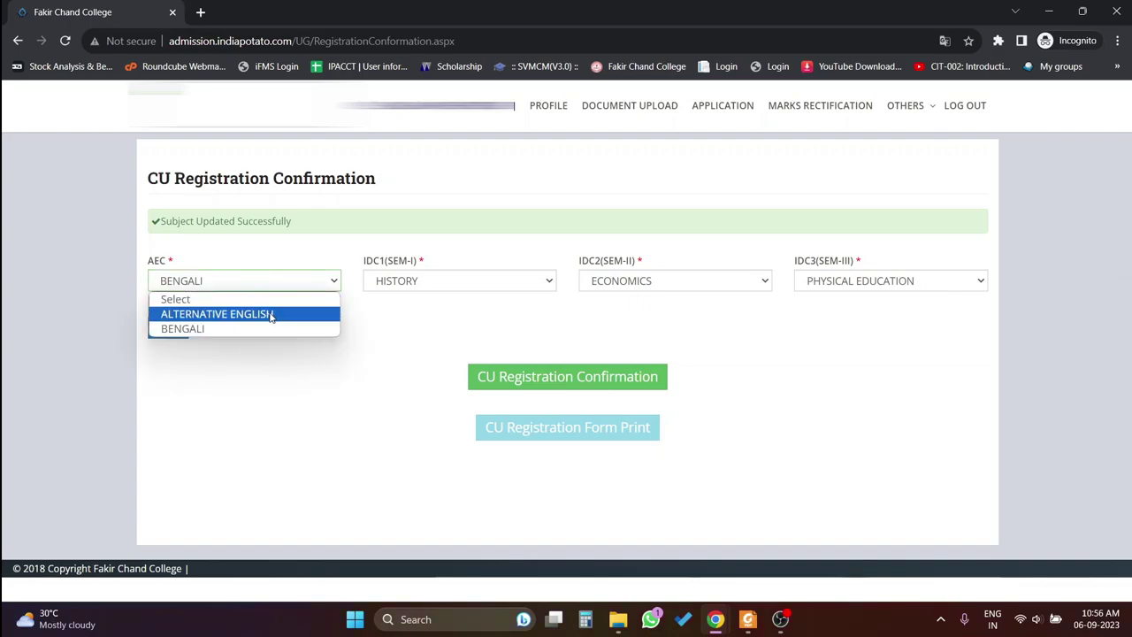
left_click(270, 315)
left_click(168, 328)
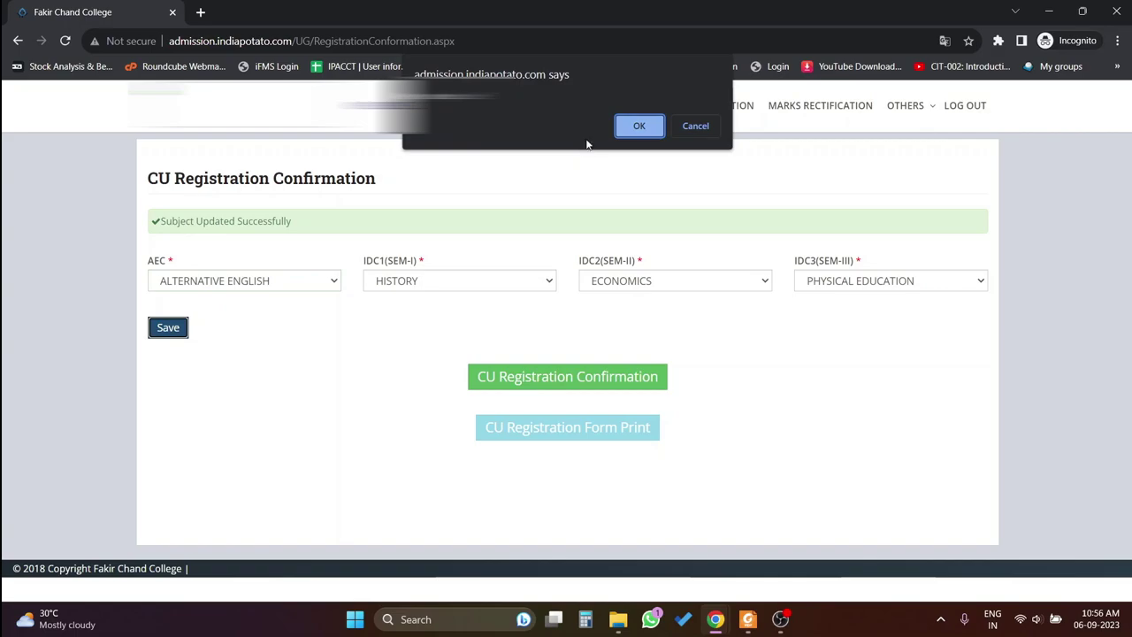
left_click(660, 133)
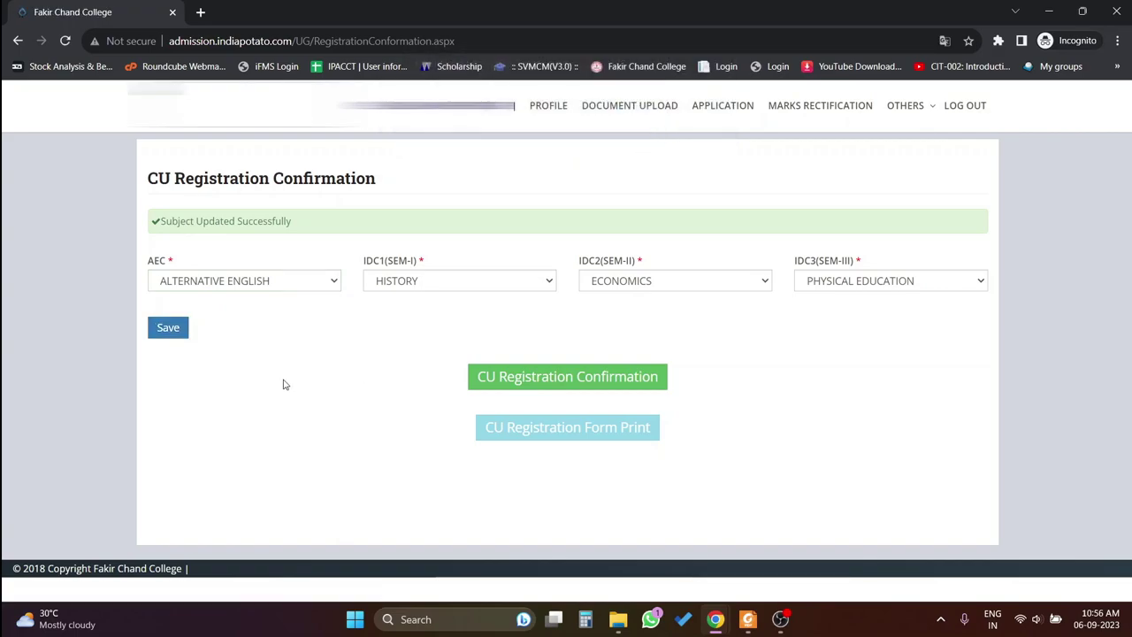
Change IDC1 to ECONOMICS, IDC2 to HISTORY and IDC3 to PHYSICAL EDUCATION, and save the subjects.
left_click(473, 276)
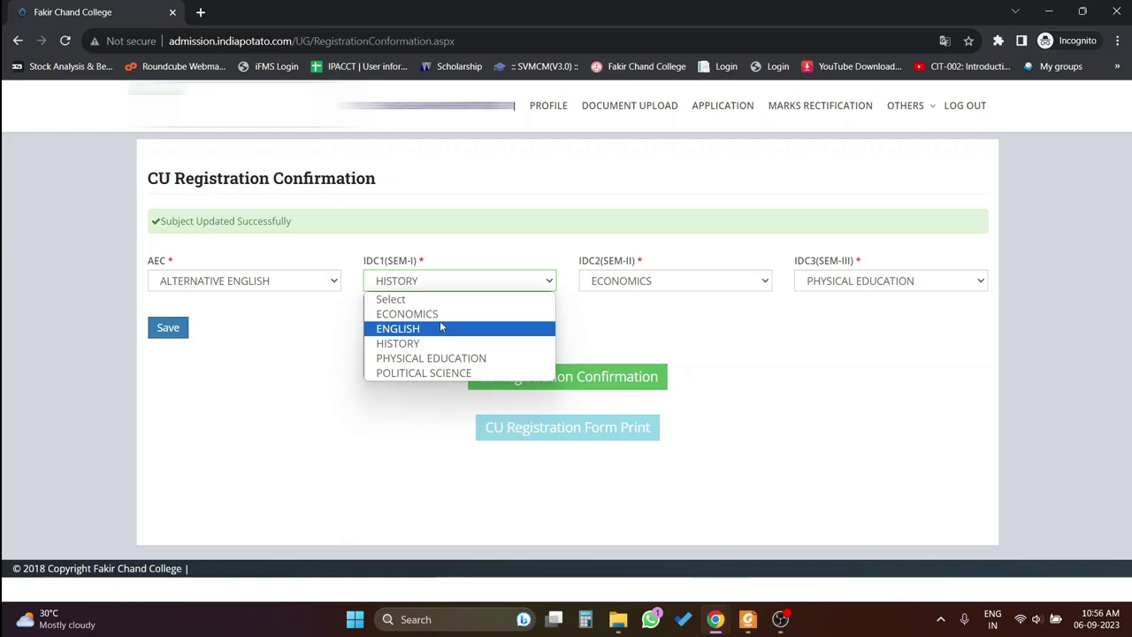
left_click(440, 314)
left_click(619, 287)
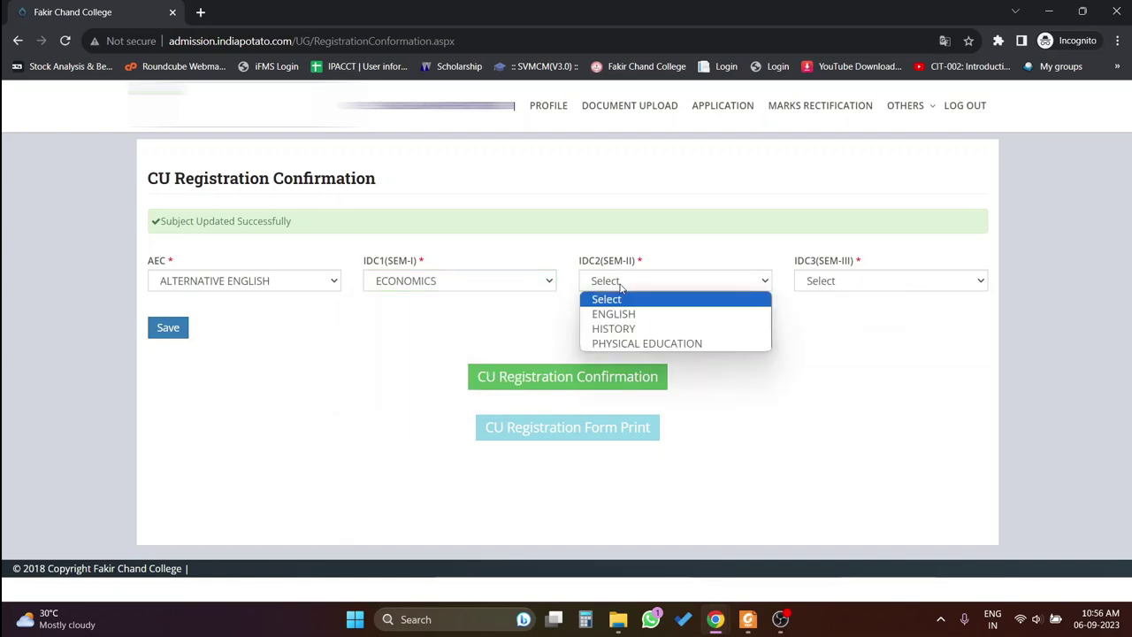
left_click(619, 329)
left_click(841, 282)
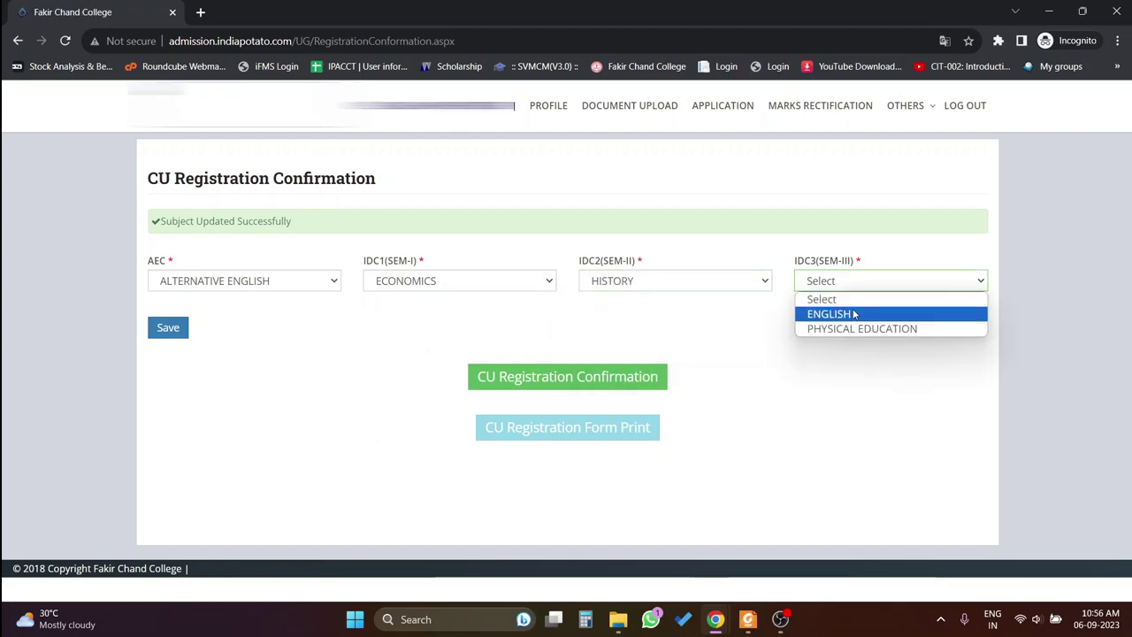
left_click(858, 328)
left_click(164, 333)
left_click(645, 128)
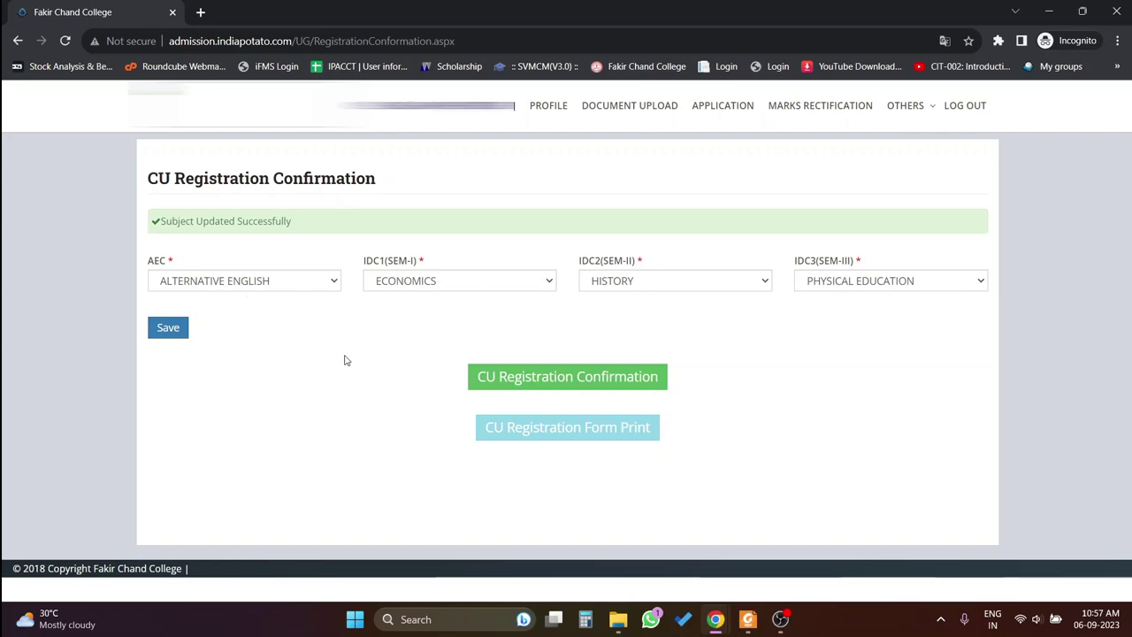
Submit the CU registration confirmation and view the printable registration form, closing it without printing.
left_click(563, 386)
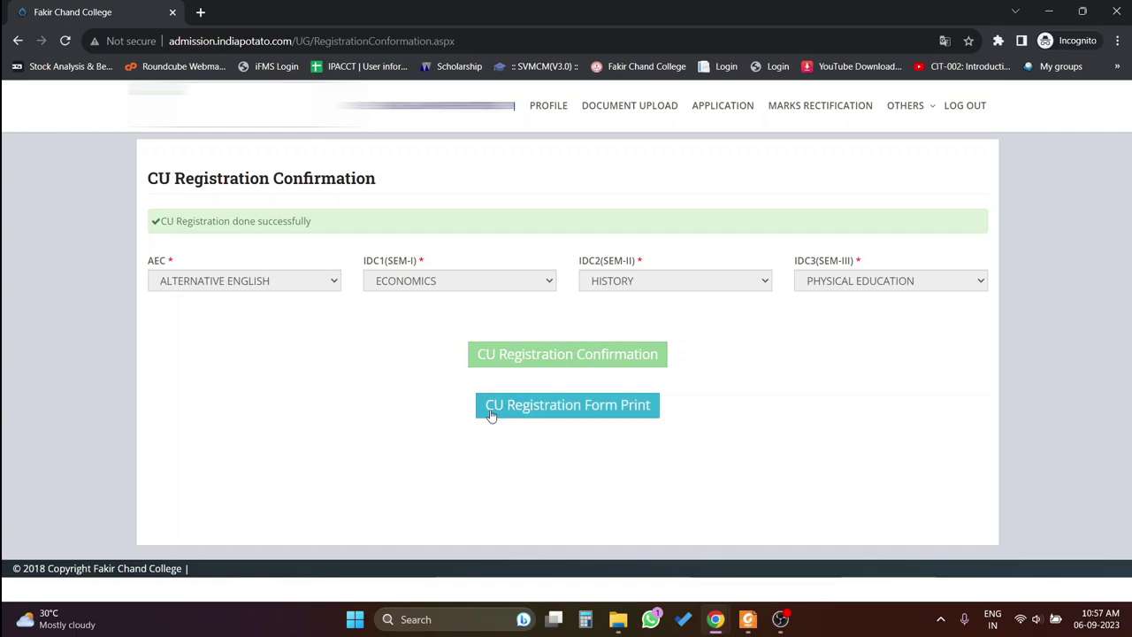
left_click(576, 414)
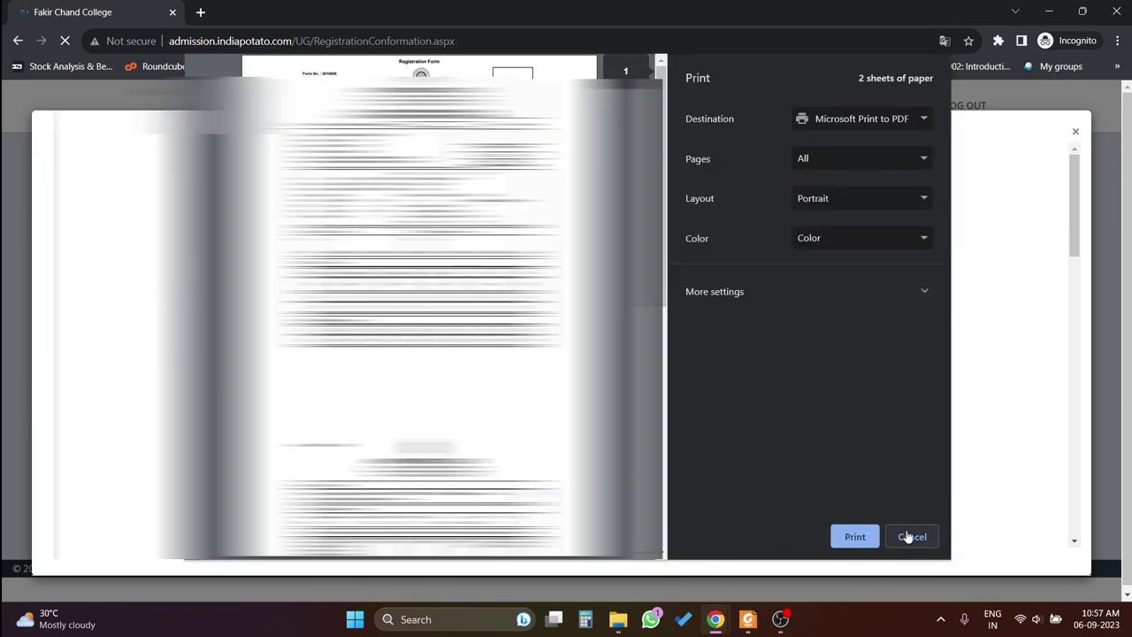
left_click(906, 537)
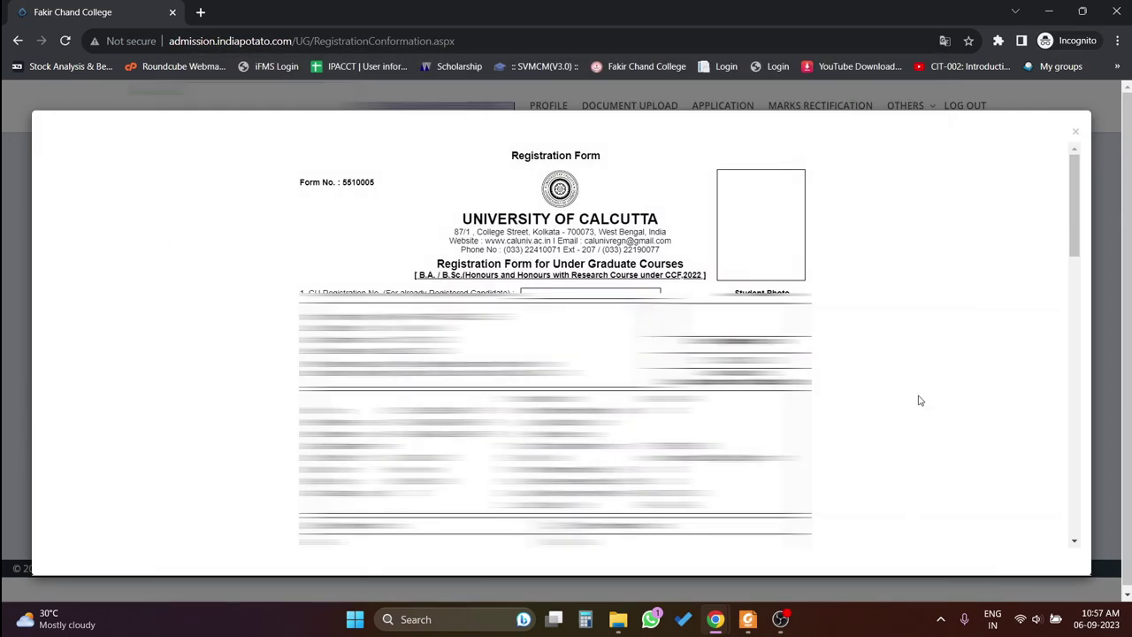
left_click(1077, 133)
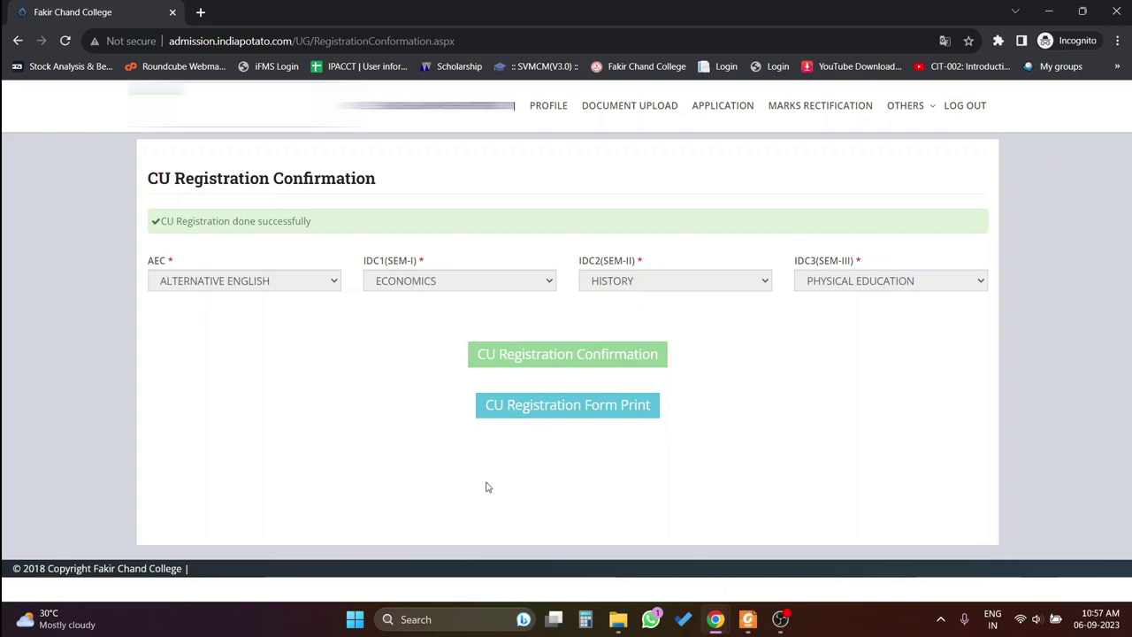